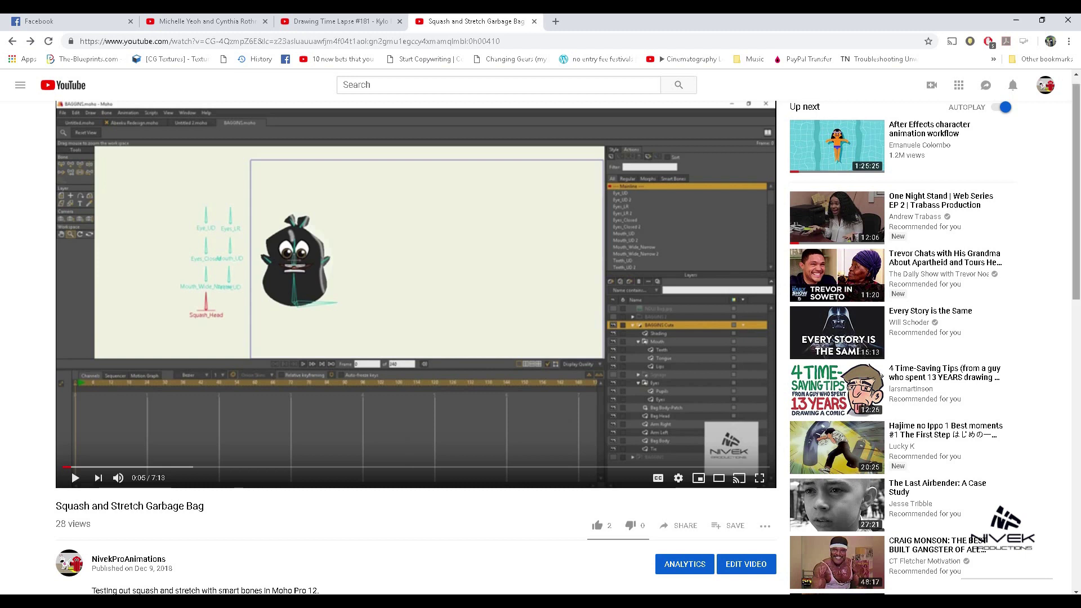
Read the highlighted comment and its reply about squash and stretch below the video, and return to the video
{"action": "scroll", "coordinate": [417, 338], "scroll_direction": "down", "scroll_amount": 7}
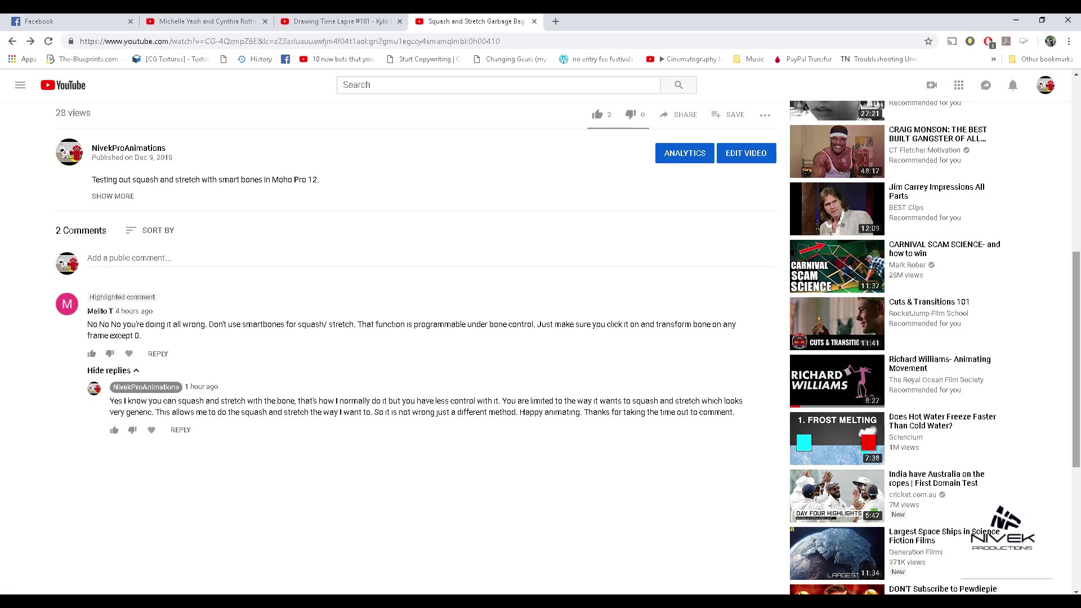
{"action": "left_click_drag", "start_coordinate": [1076, 343], "coordinate": [1076, 169]}
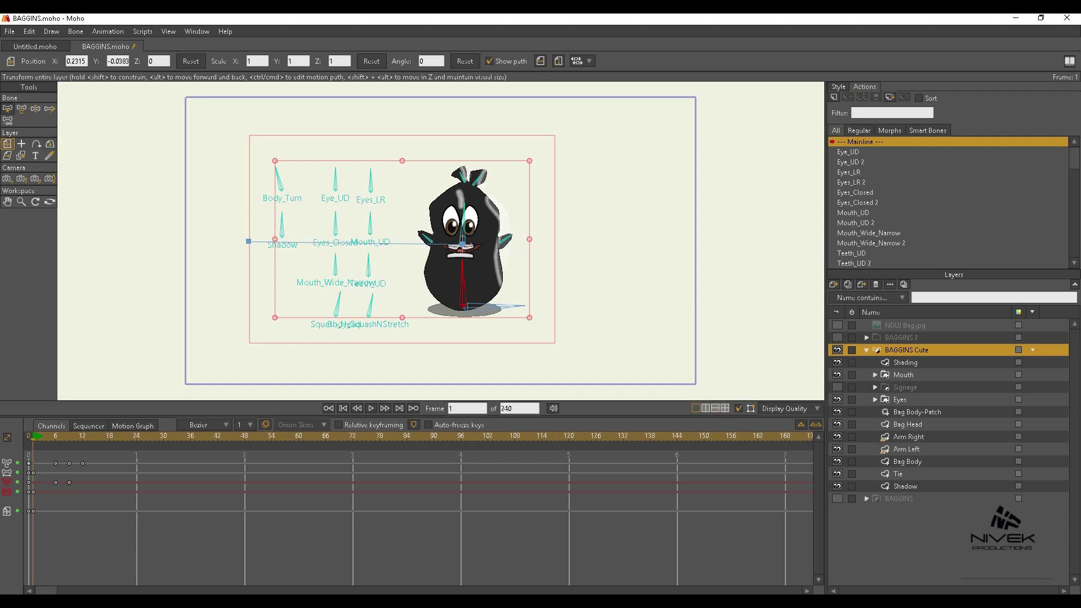
Toggle squash and stretch scaling off and on for body bone B2, and set its scaling value to 1
{"action": "left_click", "coordinate": [8, 108]}
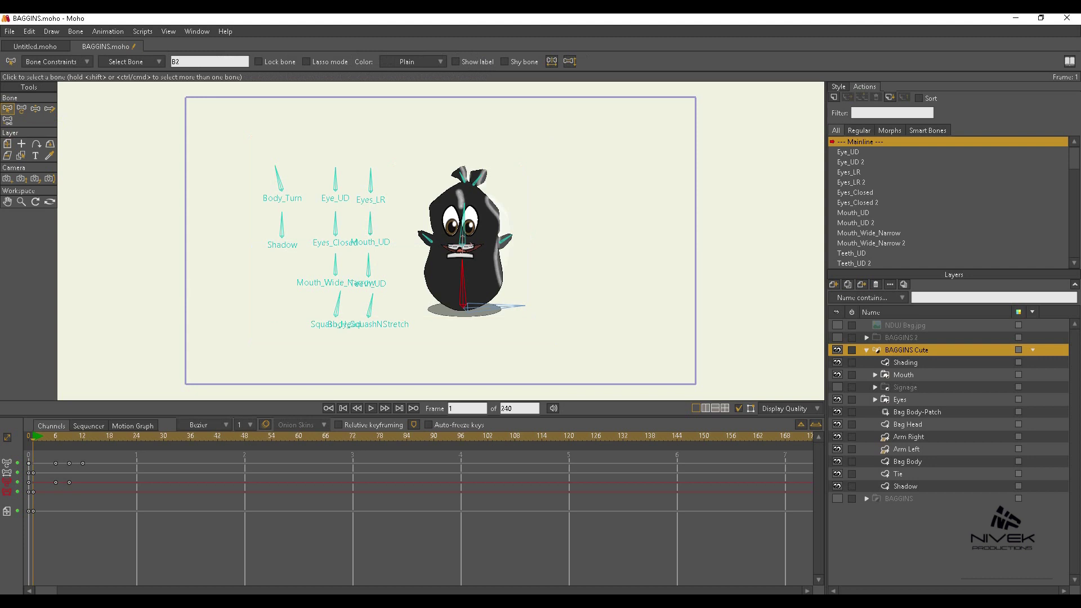
{"action": "left_click", "coordinate": [57, 62]}
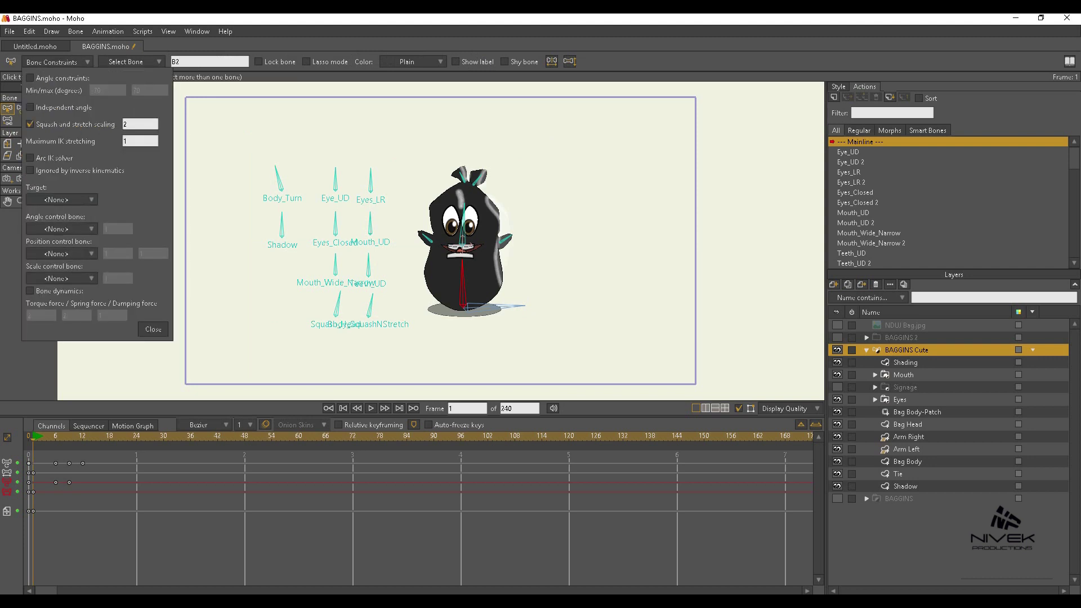
{"action": "left_click", "coordinate": [30, 124]}
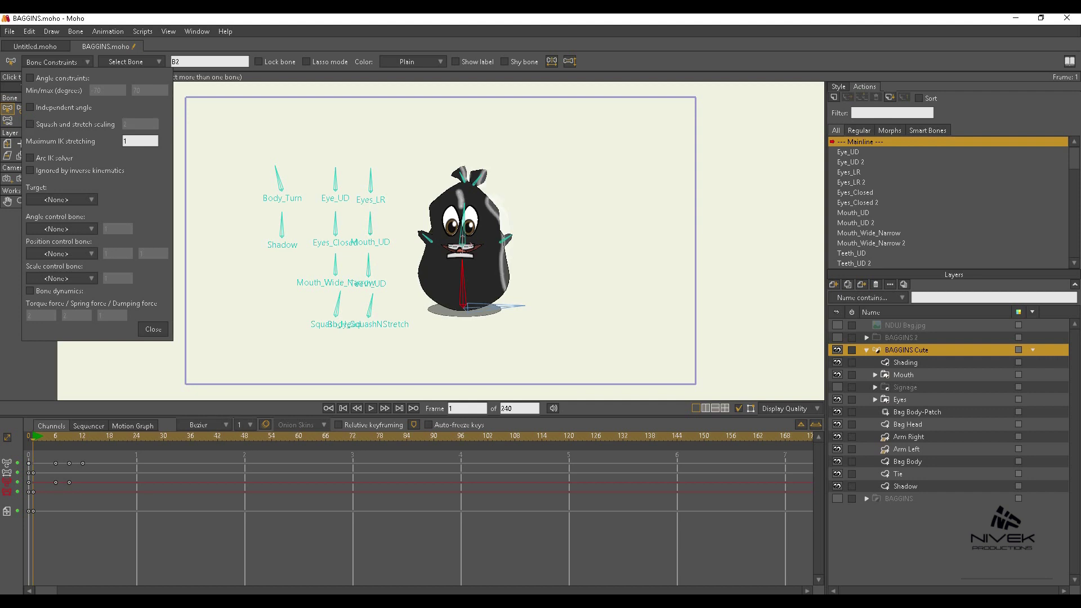
{"action": "left_click", "coordinate": [30, 124]}
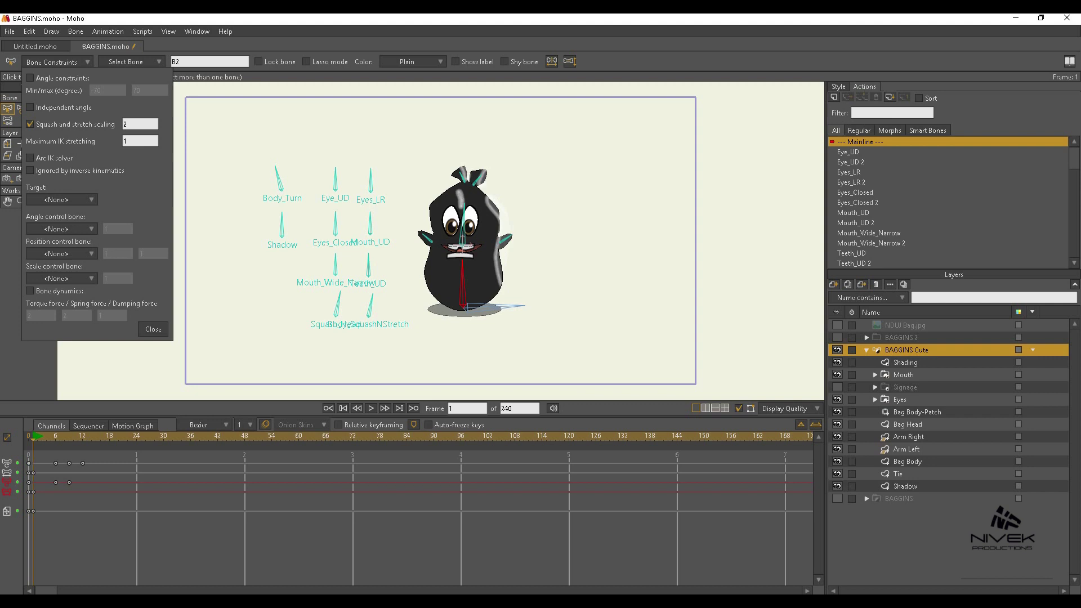
{"action": "left_click_drag", "start_coordinate": [133, 125], "coordinate": [123, 124]}
{"action": "type", "text": "1"}
{"action": "key", "text": "Return"}
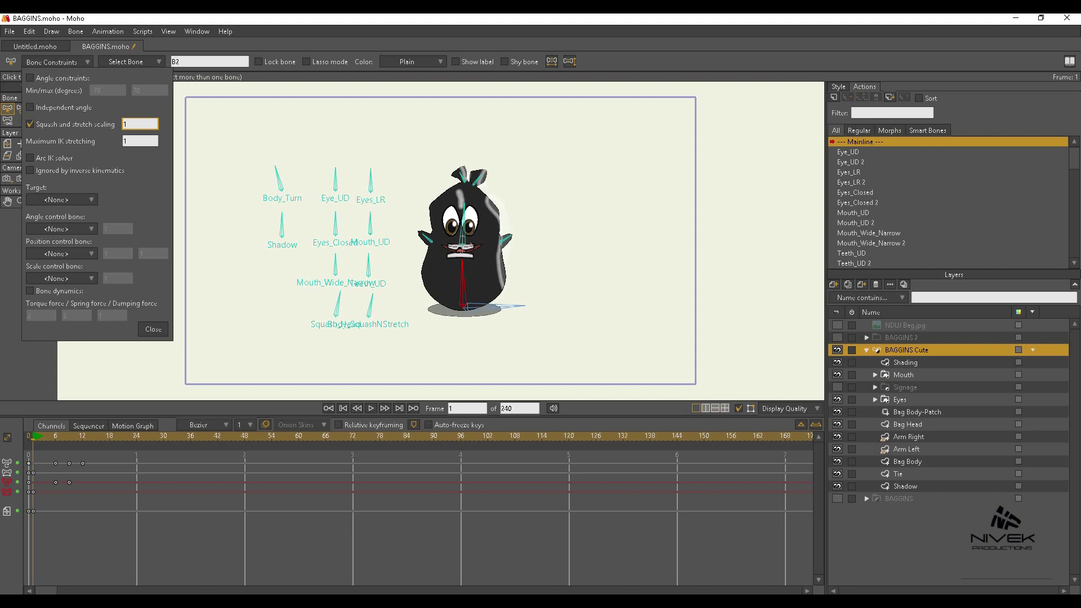
Set the squash and stretch scaling of head bone B3 to 1 and close the bone constraints
{"action": "left_click", "coordinate": [463, 230]}
{"action": "double_click", "coordinate": [132, 124]}
{"action": "type", "text": "1"}
{"action": "left_click", "coordinate": [153, 329]}
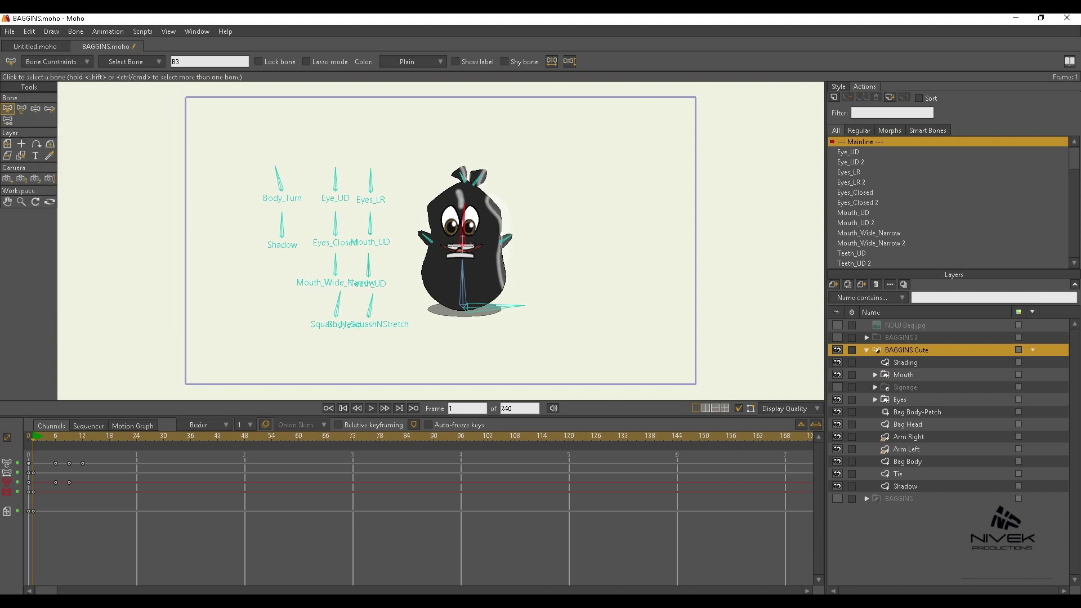
Squash and stretch head bone B3 with Transform Bone, leaving it at a scale of about 1.2
{"action": "left_click", "coordinate": [21, 109]}
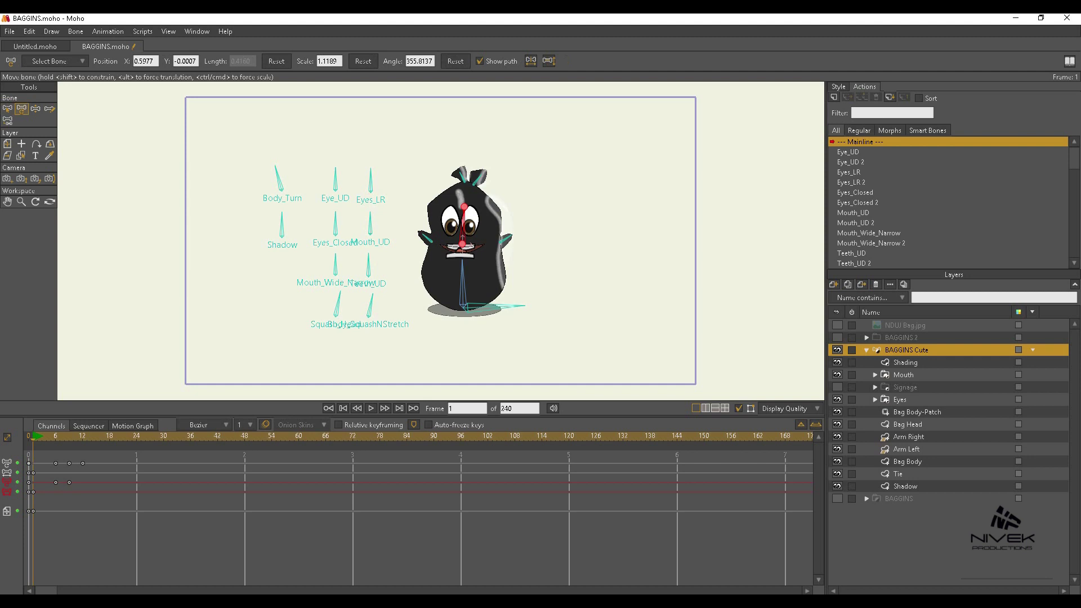
{"action": "mouse_move", "coordinate": [464, 206]}
{"action": "left_mouse_down"}
{"action": "mouse_move", "coordinate": [464, 194]}
{"action": "mouse_move", "coordinate": [464, 210]}
{"action": "left_mouse_up"}
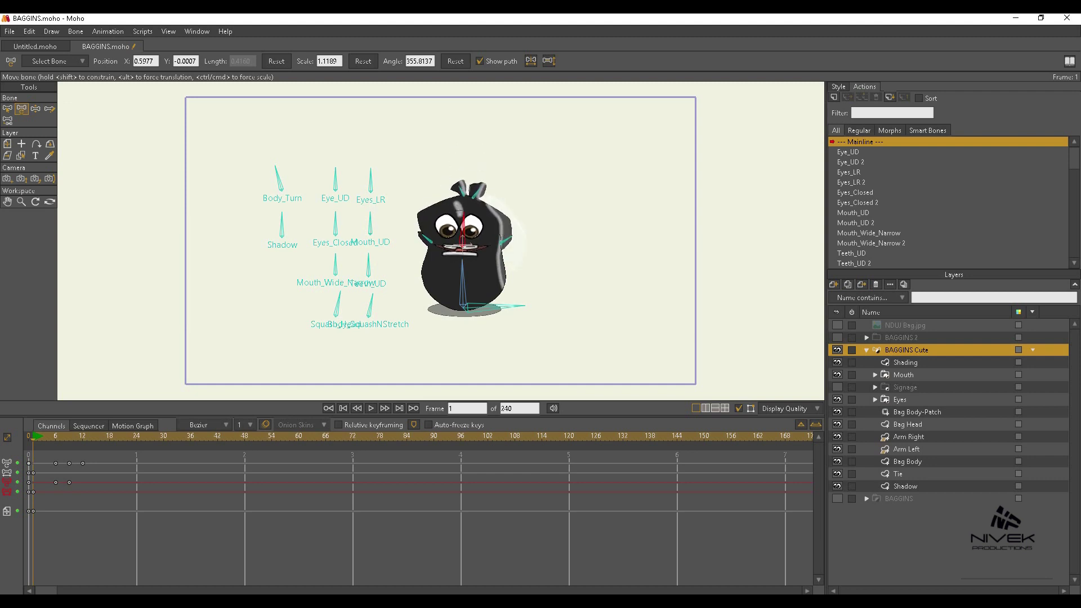
{"action": "left_click_drag", "start_coordinate": [466, 185], "coordinate": [469, 120]}
{"action": "left_click_drag", "start_coordinate": [463, 243], "coordinate": [465, 202]}
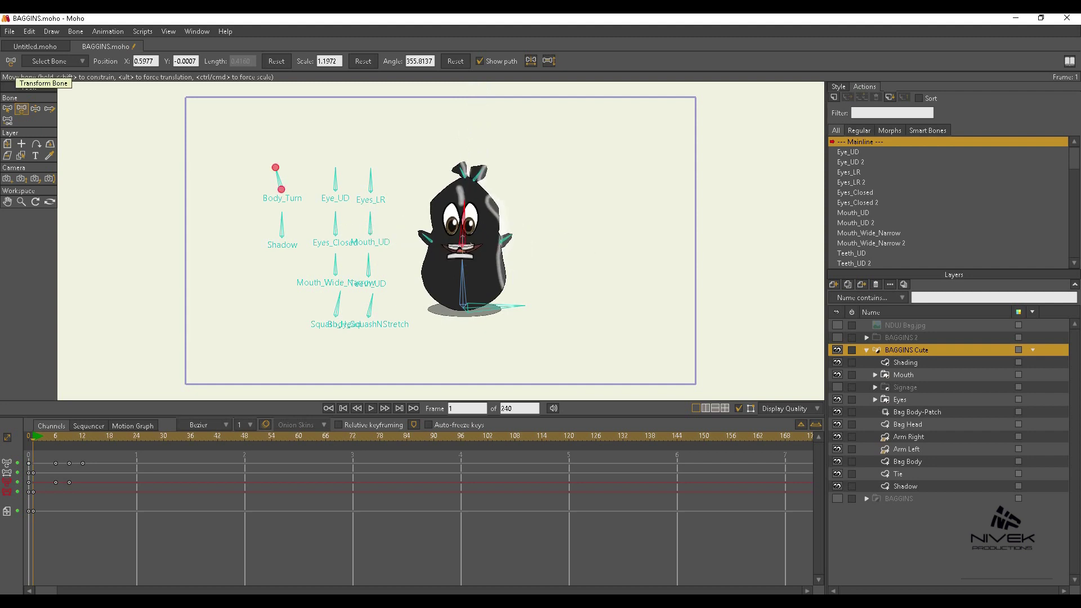
Set the squash and stretch scaling of head bone B3 to 2 in its bone constraints
{"action": "left_click", "coordinate": [55, 61]}
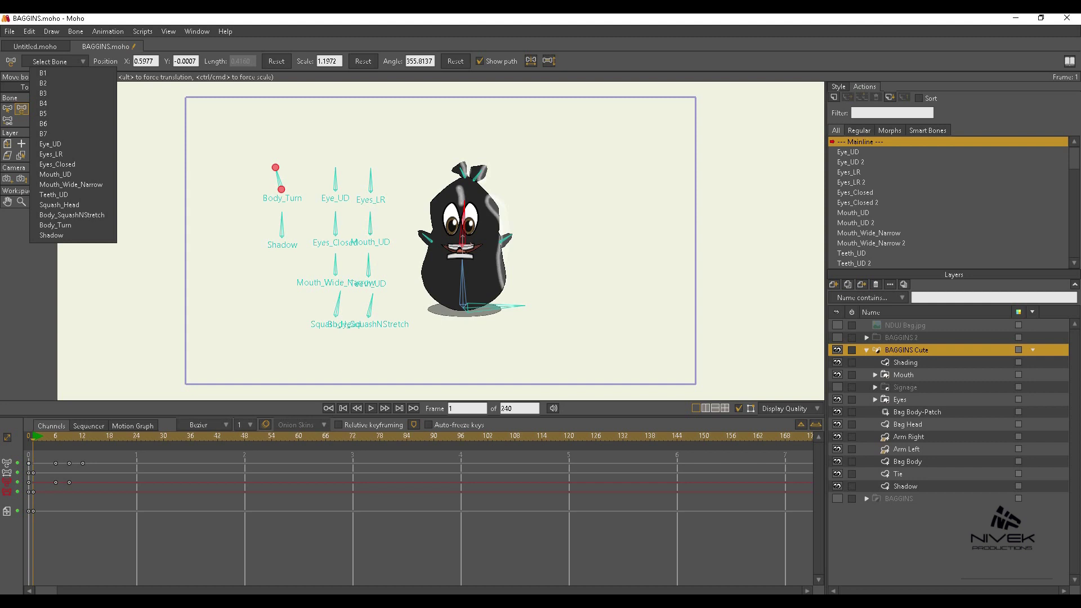
{"action": "left_click", "coordinate": [8, 109]}
{"action": "left_click", "coordinate": [56, 62]}
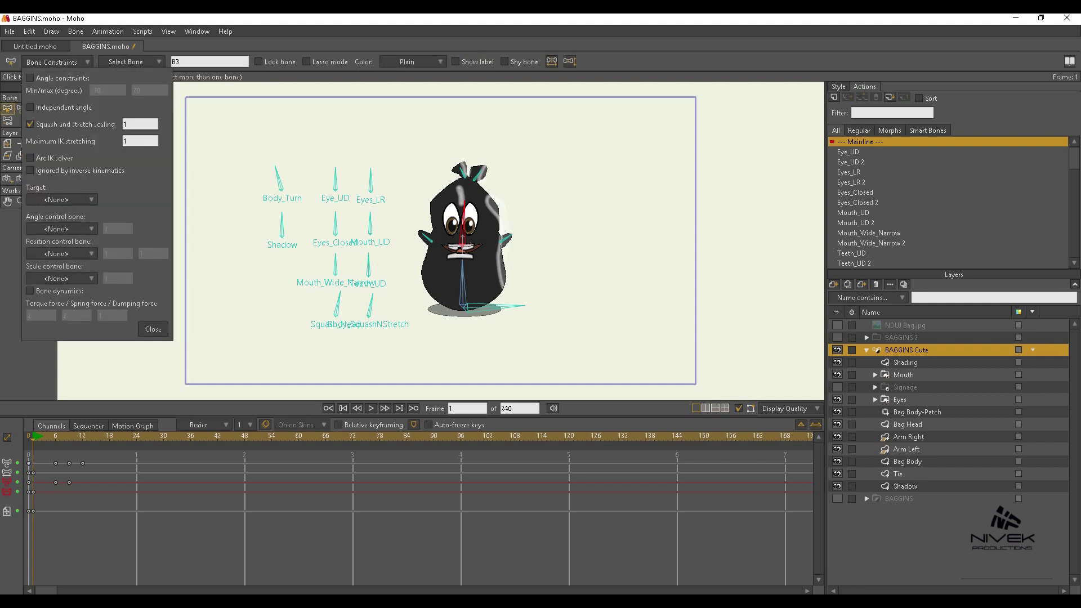
{"action": "double_click", "coordinate": [129, 124]}
{"action": "type", "text": "2"}
{"action": "key", "text": "Return"}
{"action": "left_click", "coordinate": [153, 328]}
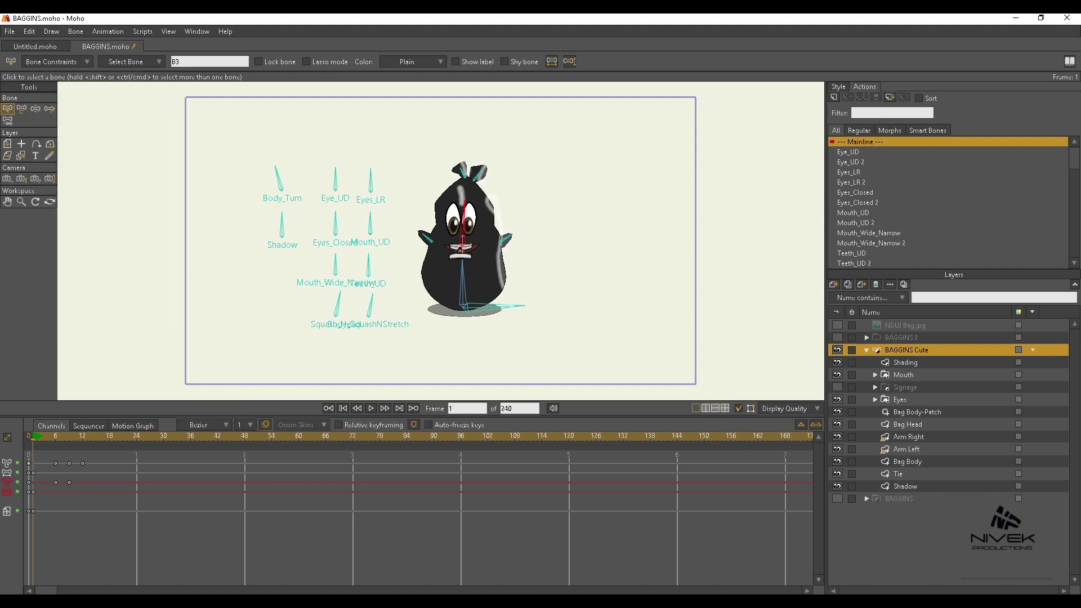
Test stretching and squashing head bone B3 with Transform Bone, leaving it at a scale of about 1.08
{"action": "left_click", "coordinate": [21, 109]}
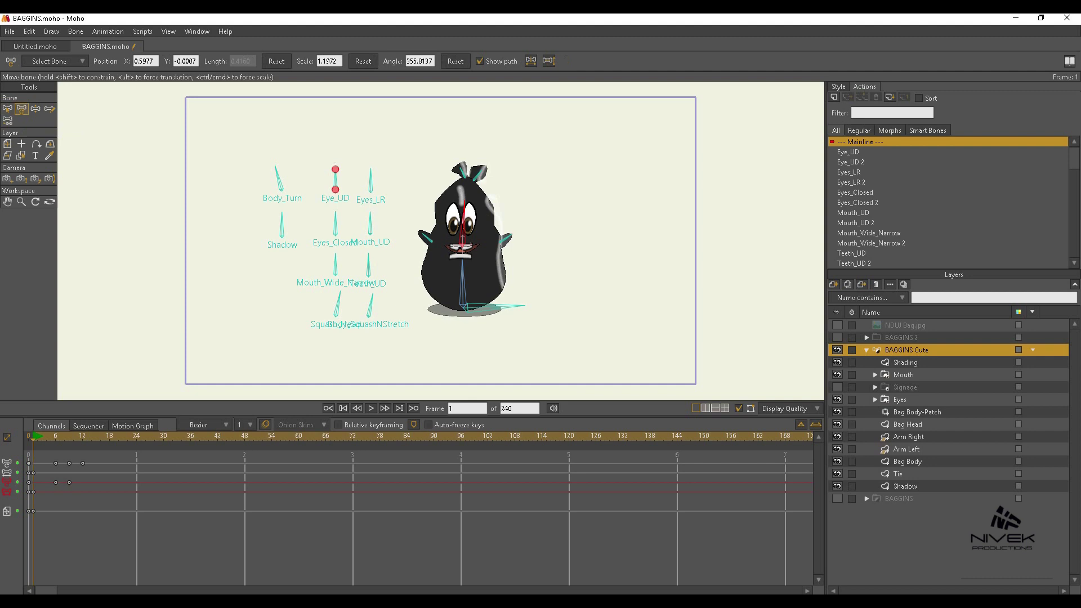
{"action": "mouse_move", "coordinate": [464, 203]}
{"action": "left_mouse_down"}
{"action": "mouse_move", "coordinate": [465, 190]}
{"action": "mouse_move", "coordinate": [464, 222]}
{"action": "mouse_move", "coordinate": [466, 186]}
{"action": "left_mouse_up"}
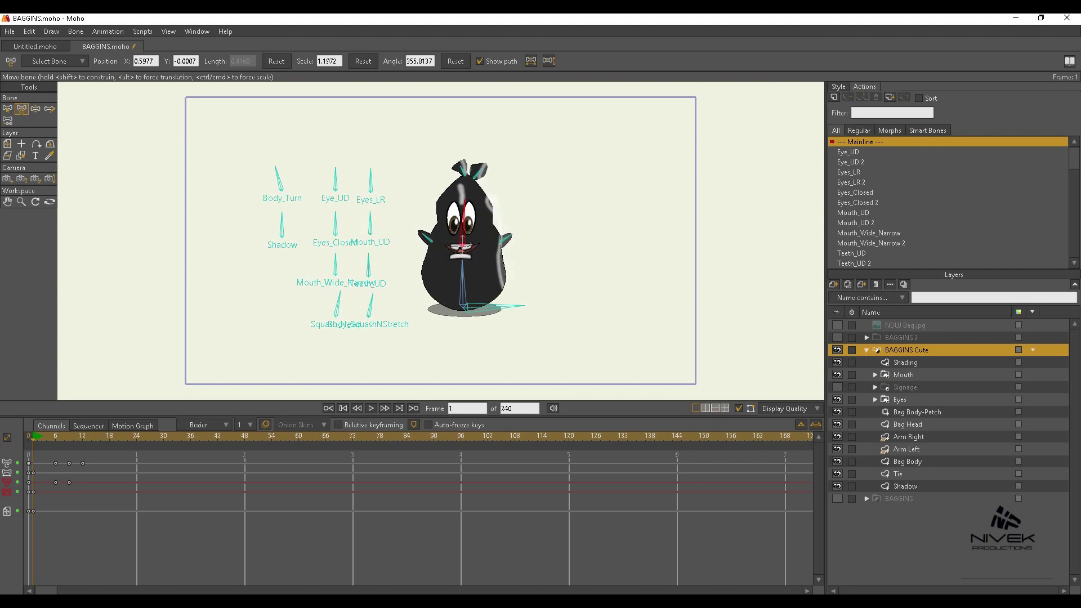
{"action": "left_click_drag", "start_coordinate": [464, 204], "coordinate": [464, 207]}
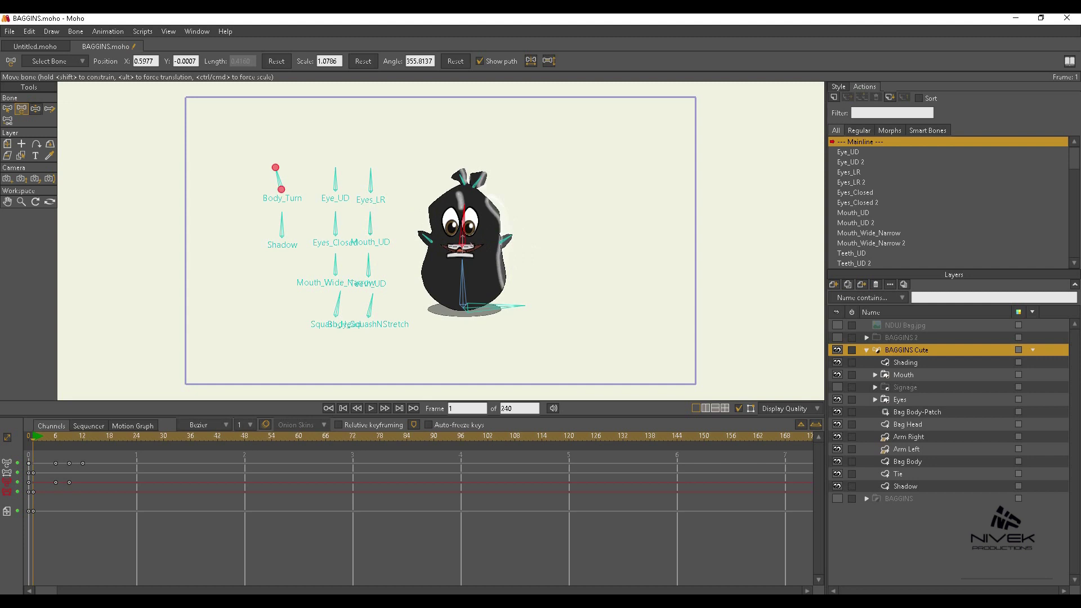
Stretch the garbage bag's body bone upward and squash it down to a scale of about 0.66
{"action": "left_click", "coordinate": [463, 285]}
{"action": "mouse_move", "coordinate": [462, 264]}
{"action": "left_mouse_down"}
{"action": "mouse_move", "coordinate": [462, 238]}
{"action": "mouse_move", "coordinate": [463, 278]}
{"action": "mouse_move", "coordinate": [462, 248]}
{"action": "left_mouse_up"}
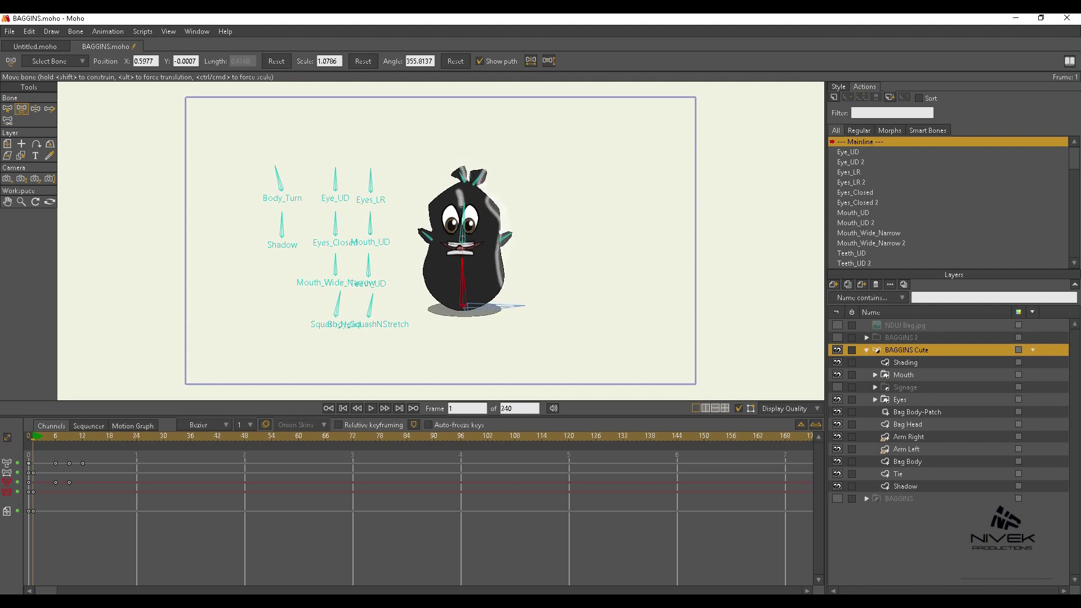
{"action": "left_click", "coordinate": [463, 282]}
{"action": "left_click_drag", "start_coordinate": [463, 262], "coordinate": [462, 244]}
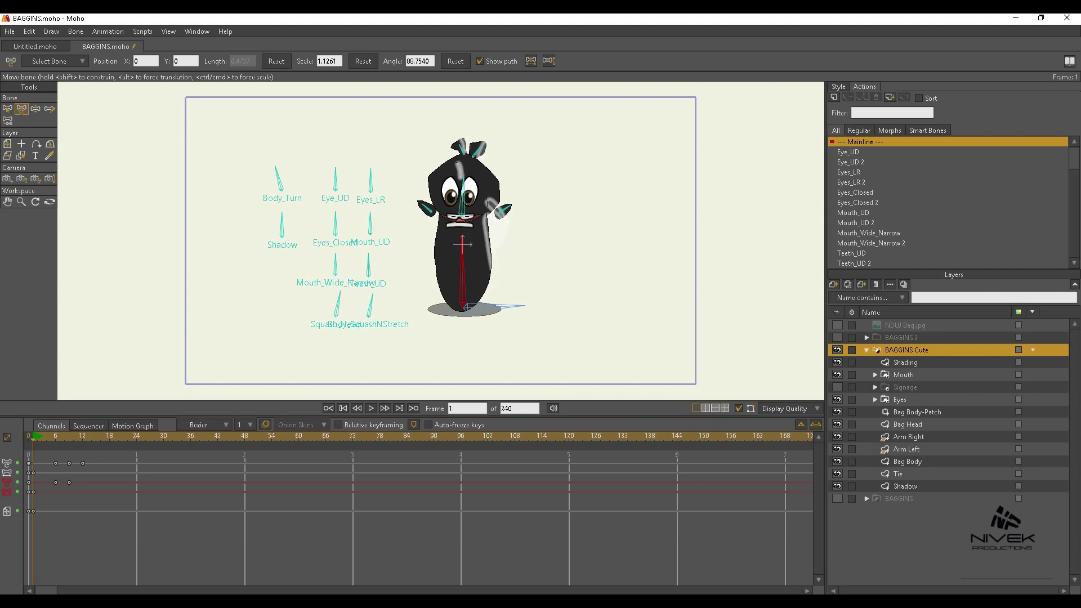
{"action": "mouse_move", "coordinate": [462, 236]}
{"action": "left_mouse_down"}
{"action": "mouse_move", "coordinate": [462, 200]}
{"action": "mouse_move", "coordinate": [462, 269]}
{"action": "mouse_move", "coordinate": [463, 244]}
{"action": "left_mouse_up"}
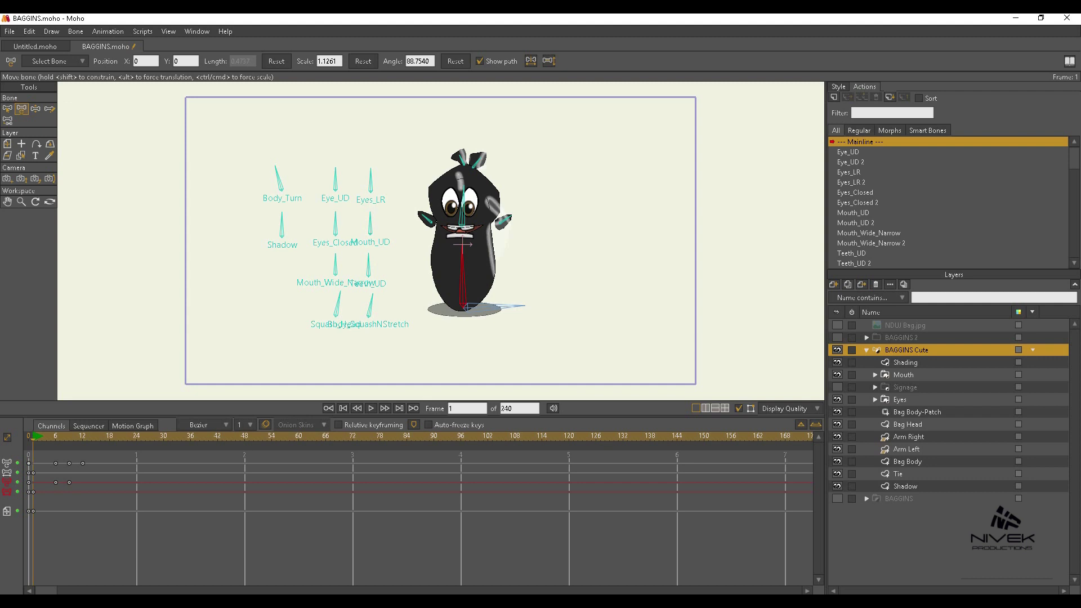
{"action": "left_click_drag", "start_coordinate": [463, 244], "coordinate": [462, 264]}
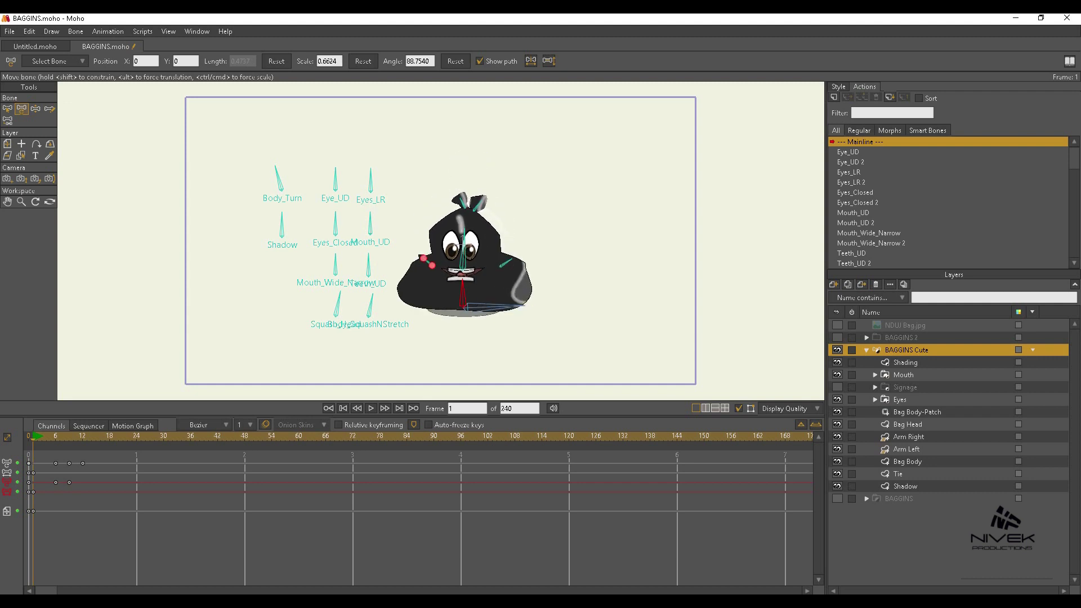
Pull the squashed body bone back up toward the bag's normal height
{"action": "left_click", "coordinate": [428, 262]}
{"action": "left_click", "coordinate": [463, 290]}
{"action": "left_click_drag", "start_coordinate": [463, 280], "coordinate": [463, 252]}
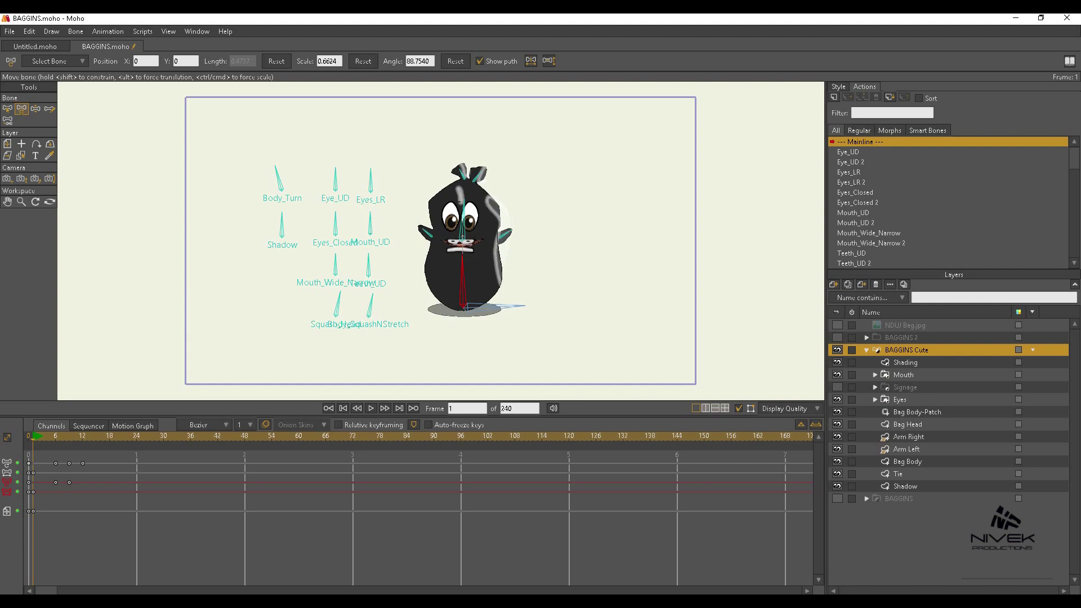
Rotate the Squash_Head control bone to about 92 degrees and straighten the Body_SquashNStretch control bone
{"action": "left_click", "coordinate": [338, 307]}
{"action": "mouse_move", "coordinate": [338, 303]}
{"action": "left_mouse_down"}
{"action": "mouse_move", "coordinate": [324, 310]}
{"action": "mouse_move", "coordinate": [380, 318]}
{"action": "mouse_move", "coordinate": [351, 313]}
{"action": "mouse_move", "coordinate": [384, 309]}
{"action": "mouse_move", "coordinate": [350, 317]}
{"action": "mouse_move", "coordinate": [377, 315]}
{"action": "mouse_move", "coordinate": [363, 296]}
{"action": "mouse_move", "coordinate": [345, 317]}
{"action": "mouse_move", "coordinate": [368, 294]}
{"action": "mouse_move", "coordinate": [335, 293]}
{"action": "left_mouse_up"}
{"action": "left_click", "coordinate": [371, 305]}
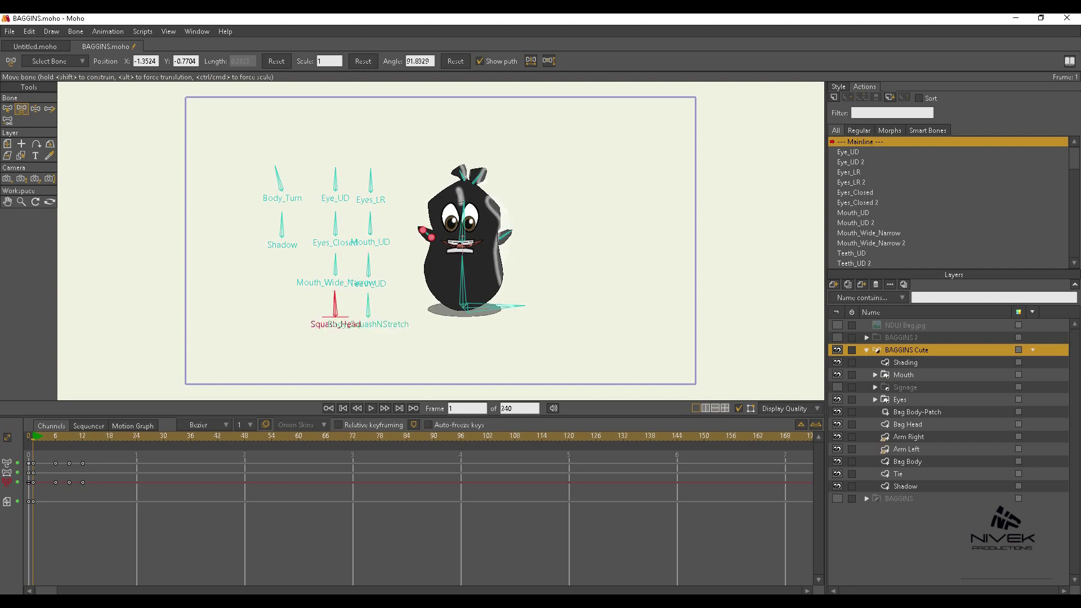
Squash the body bone to a scale of about 0.75 and stretch it back to about 1.04
{"action": "mouse_move", "coordinate": [463, 255]}
{"action": "left_mouse_down"}
{"action": "mouse_move", "coordinate": [462, 241]}
{"action": "mouse_move", "coordinate": [462, 276]}
{"action": "left_mouse_up"}
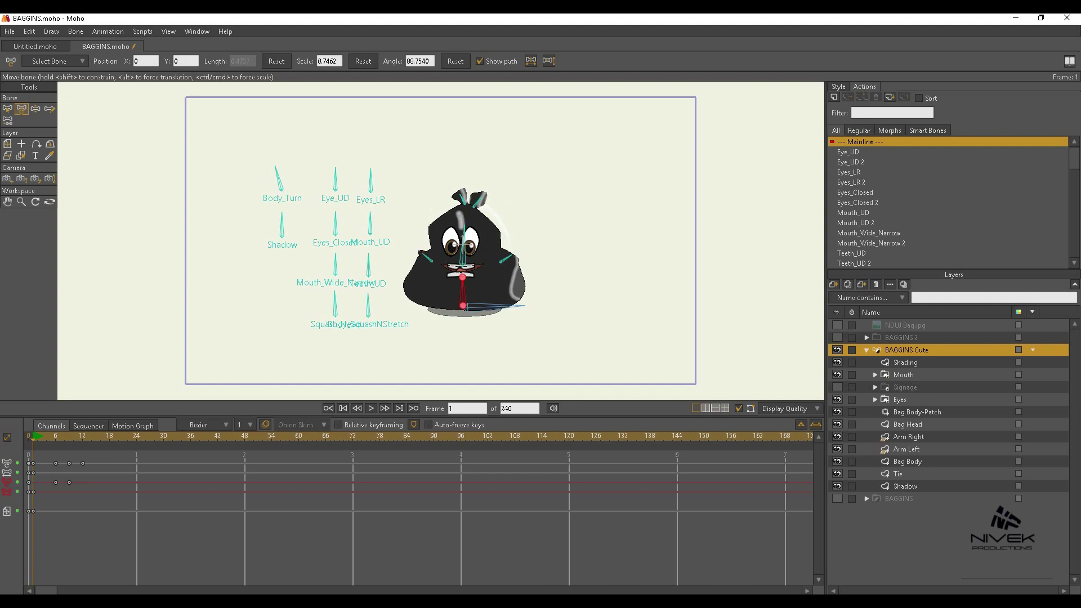
{"action": "mouse_move", "coordinate": [463, 277]}
{"action": "left_mouse_down"}
{"action": "mouse_move", "coordinate": [463, 286]}
{"action": "mouse_move", "coordinate": [463, 260]}
{"action": "left_mouse_up"}
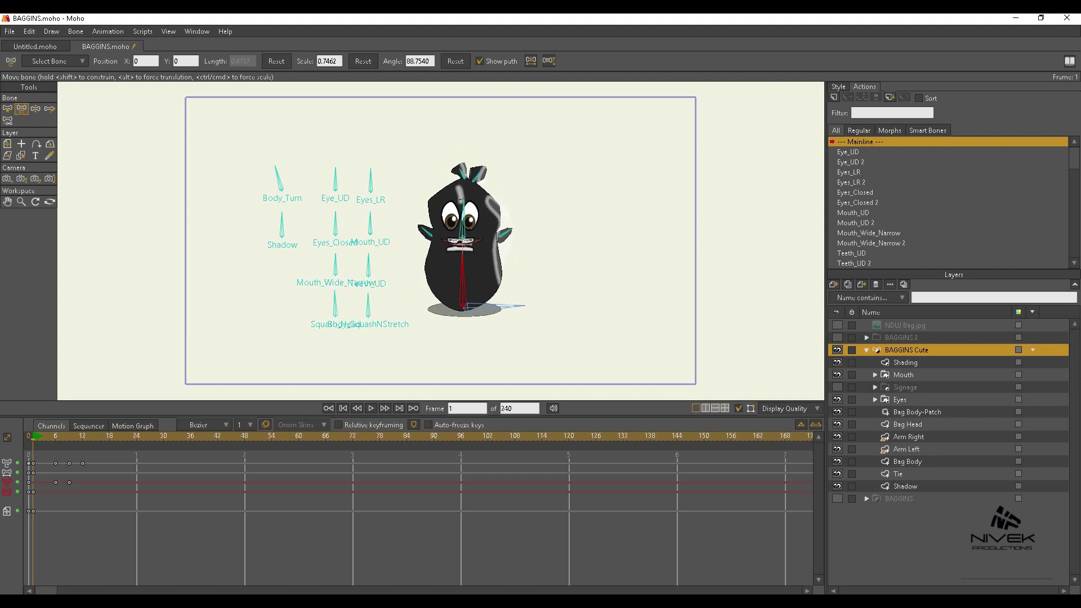
{"action": "left_click_drag", "start_coordinate": [463, 252], "coordinate": [462, 262]}
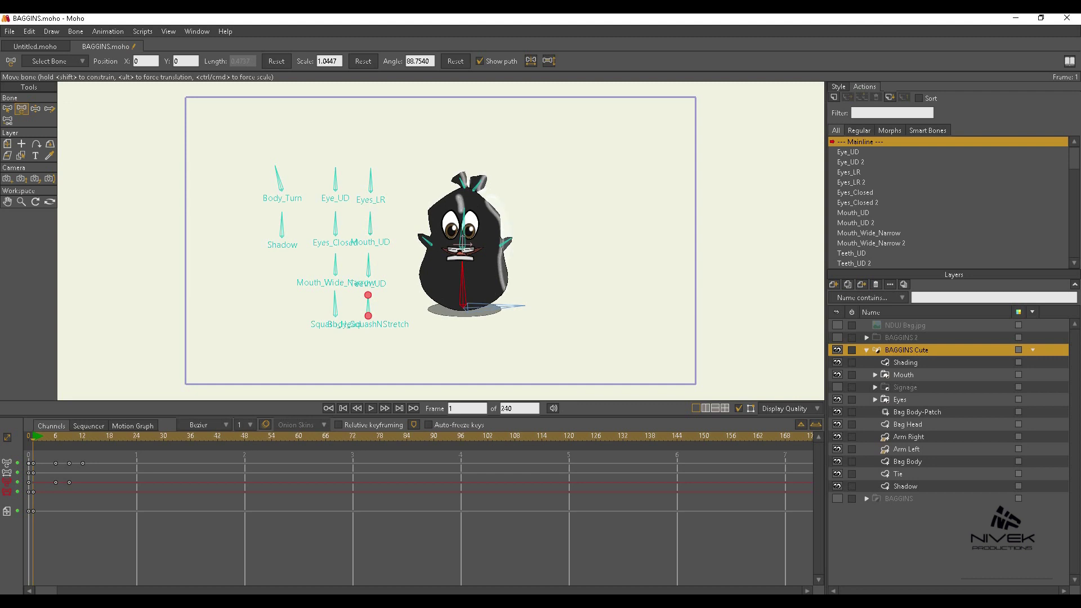
Rotate the Body_SquashNStretch control bone to about 12 degrees to stretch the body, and turn it back to nearly upright
{"action": "left_click_drag", "start_coordinate": [369, 300], "coordinate": [392, 318]}
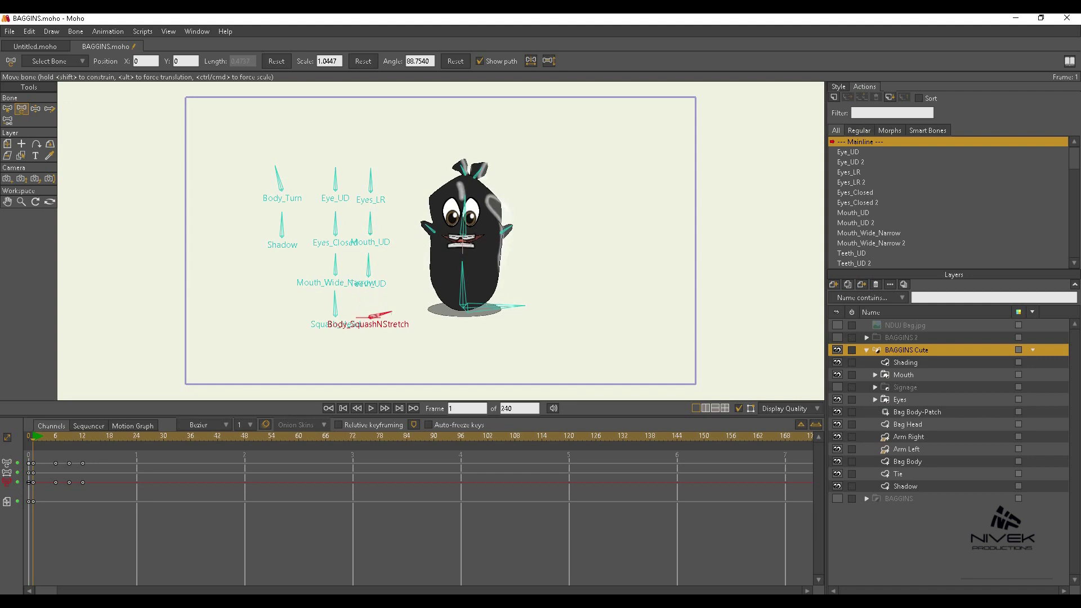
{"action": "left_click_drag", "start_coordinate": [392, 312], "coordinate": [393, 313]}
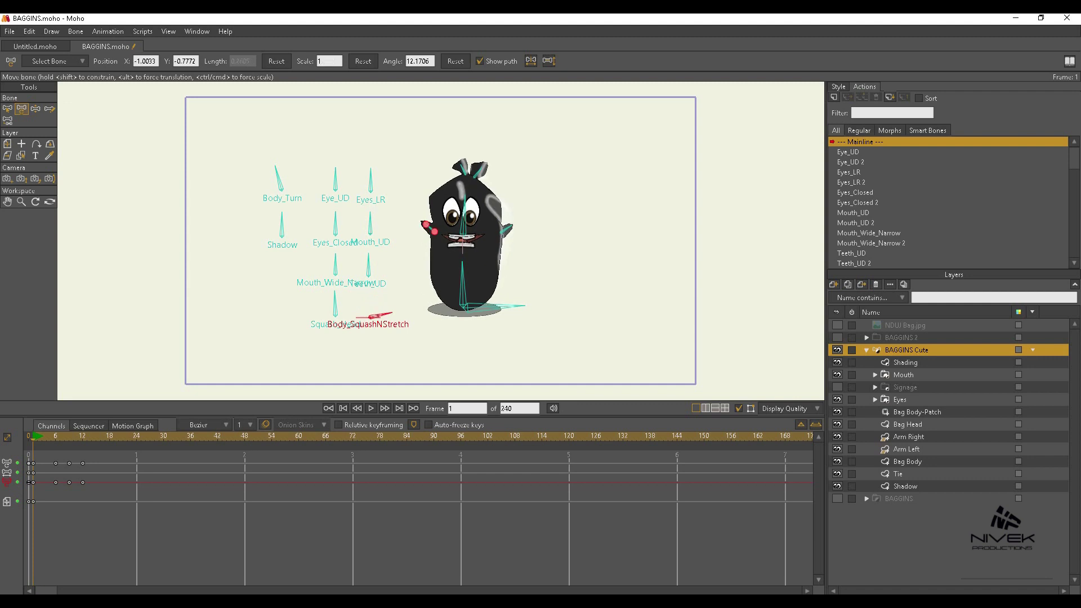
{"action": "left_click", "coordinate": [381, 315]}
{"action": "left_click_drag", "start_coordinate": [390, 313], "coordinate": [365, 294]}
Stretch the body bone to a scale of about 1.17 and select the Squash_Head control bone
{"action": "left_click_drag", "start_coordinate": [463, 264], "coordinate": [462, 227]}
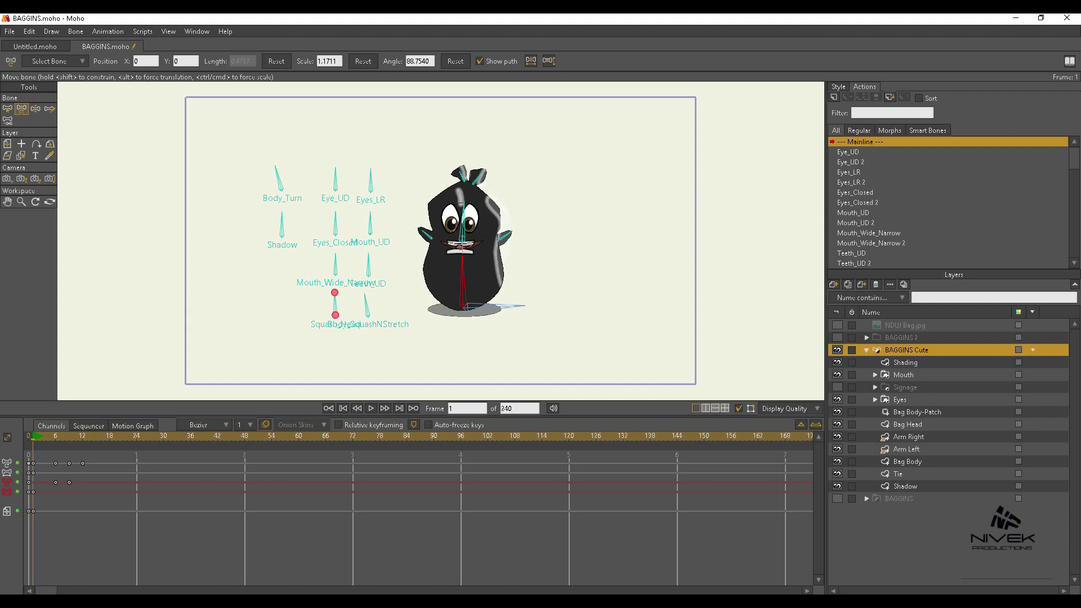
{"action": "left_click", "coordinate": [335, 301]}
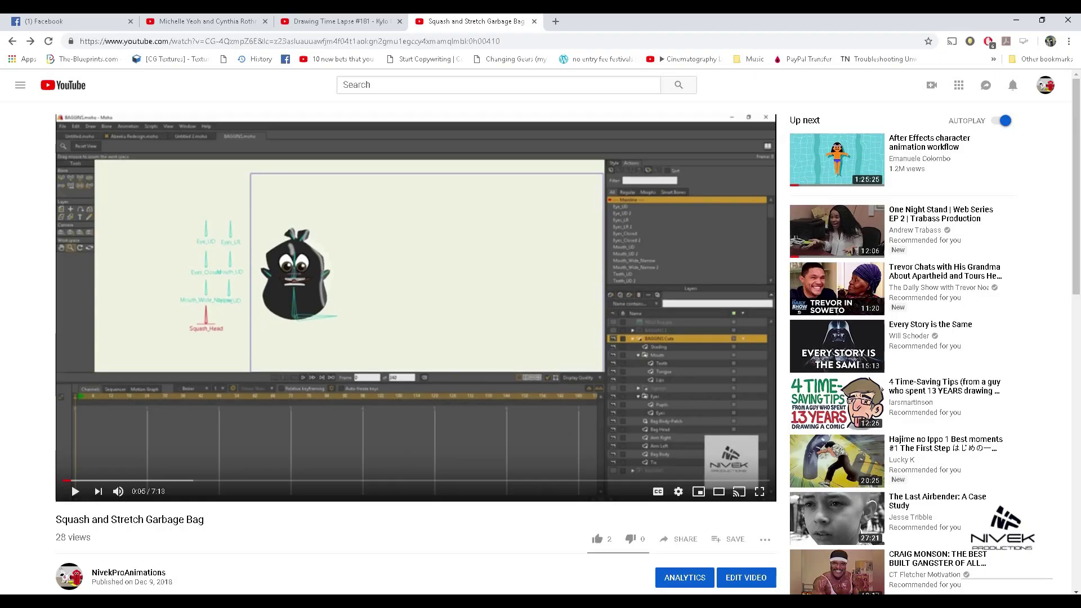
Revisit the comment below the YouTube video about squash and stretch, and switch back to Moho
{"action": "scroll", "coordinate": [417, 338], "scroll_direction": "down", "scroll_amount": 4}
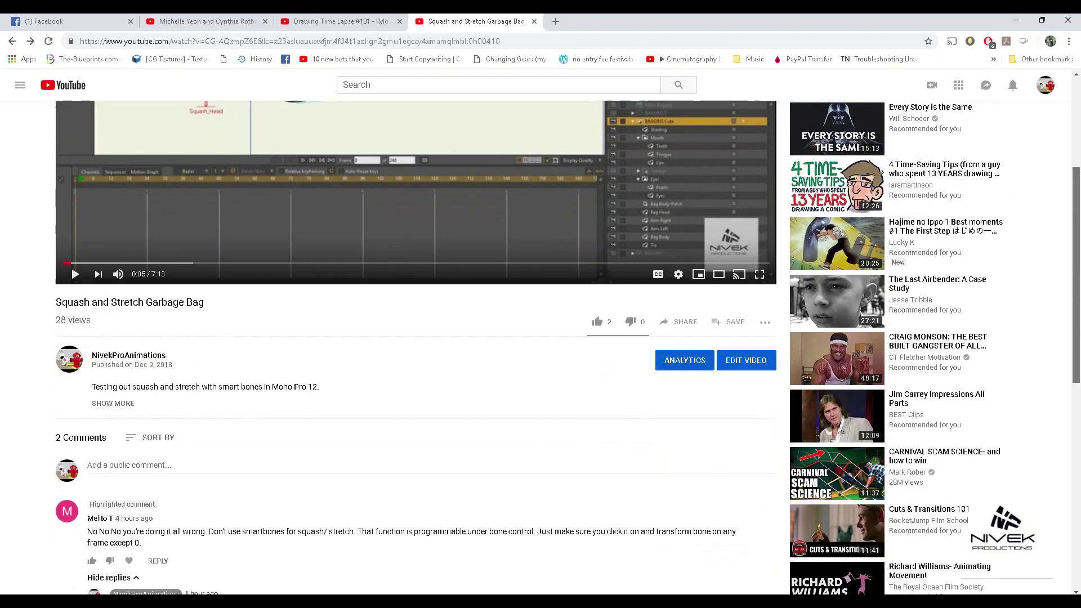
{"action": "scroll", "coordinate": [416, 338], "scroll_direction": "up", "scroll_amount": 4}
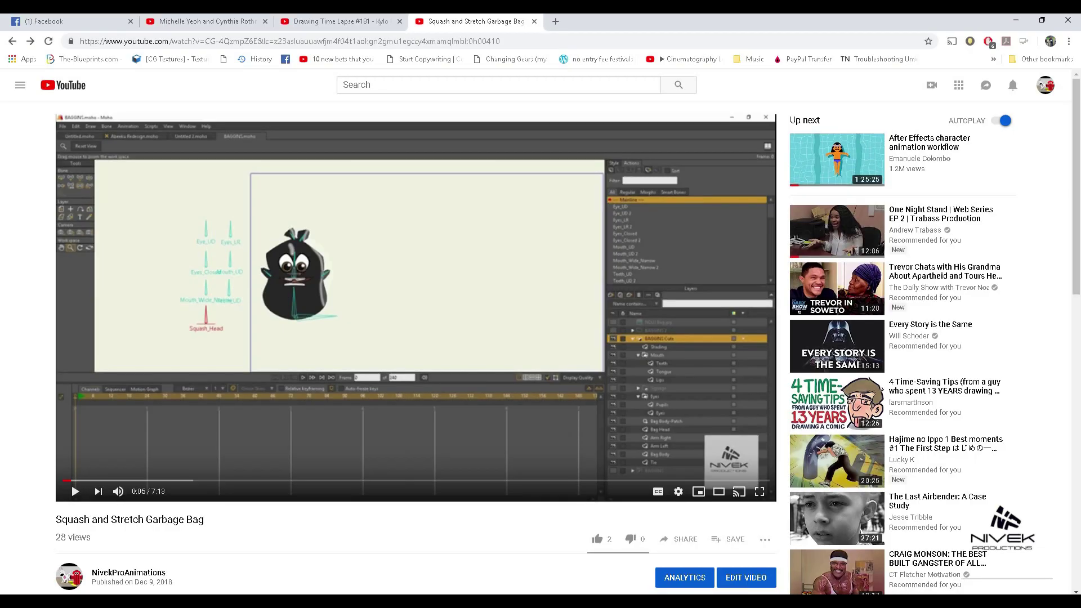
{"action": "key", "text": "alt+Tab"}
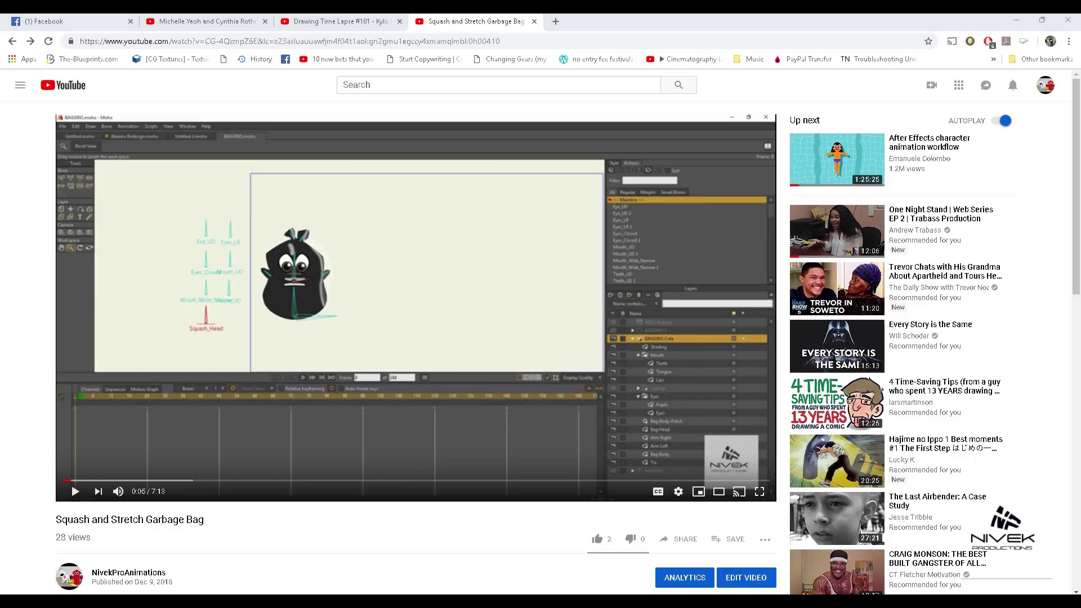